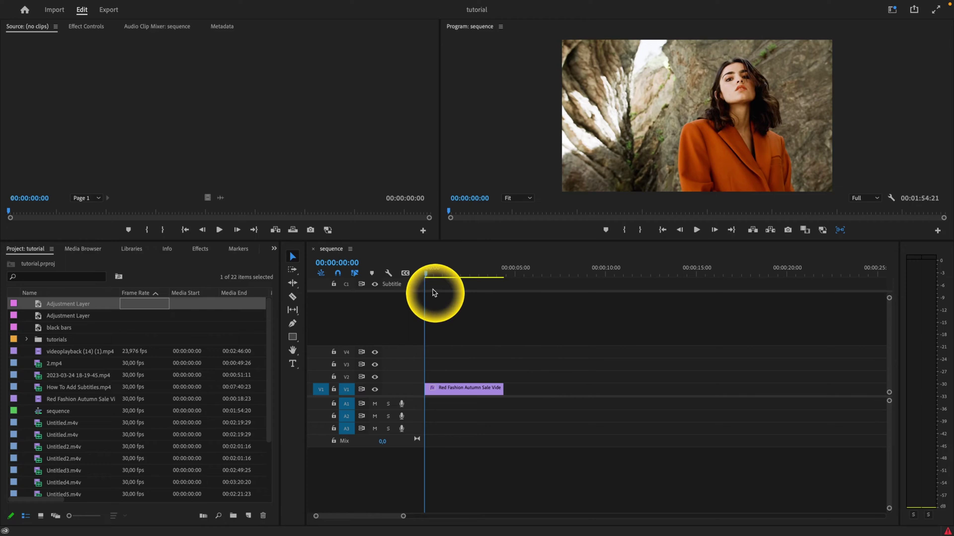
Use Reveal Sequence in Project on the timeline's sequence tab to find it in the bin
{"action": "left_click", "coordinate": [336, 252]}
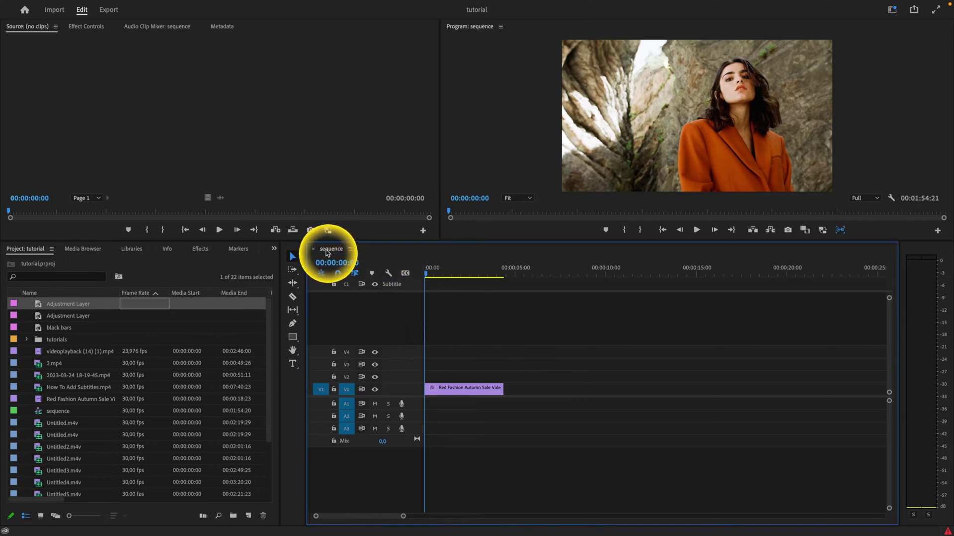
{"action": "right_click", "coordinate": [325, 254]}
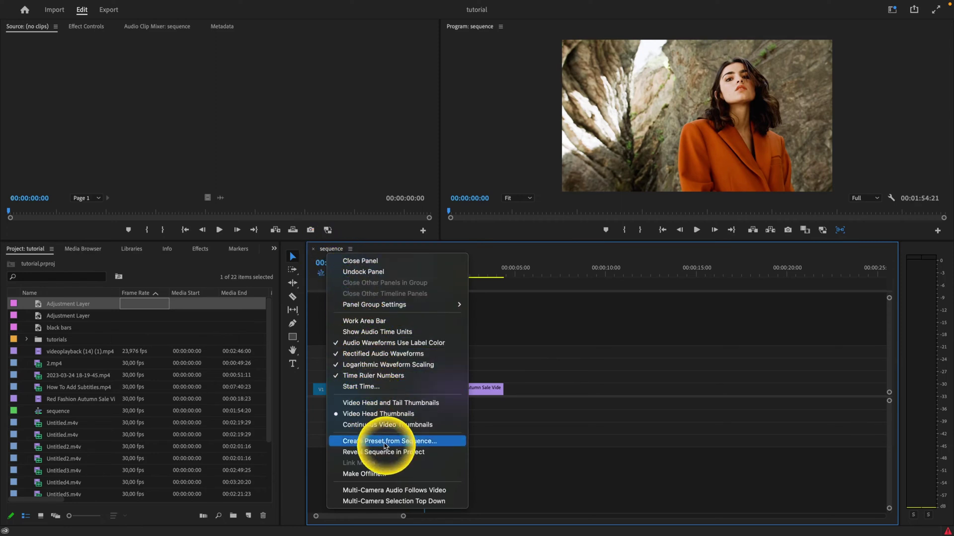
{"action": "left_click", "coordinate": [416, 453]}
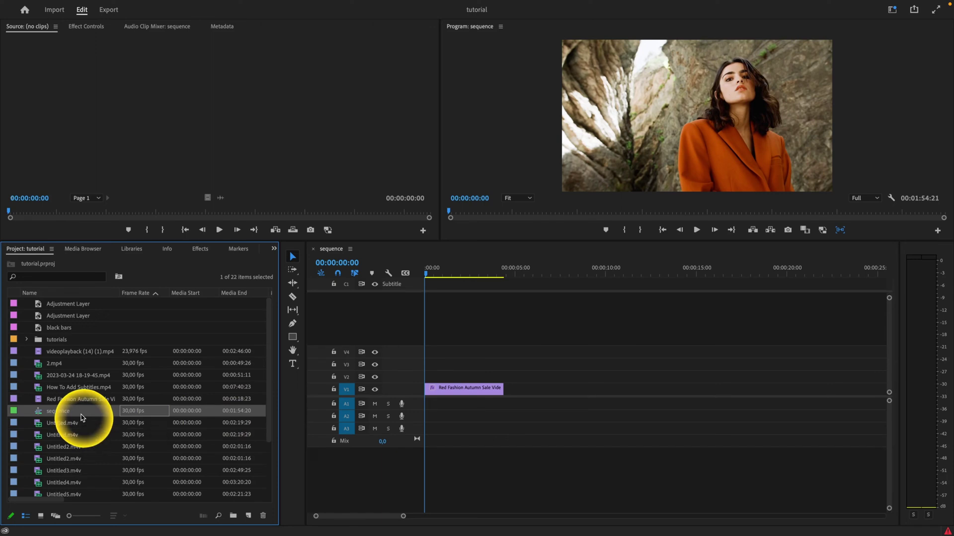
Duplicate the sequence in the Project panel to create Sequence Copy 01
{"action": "right_click", "coordinate": [39, 414]}
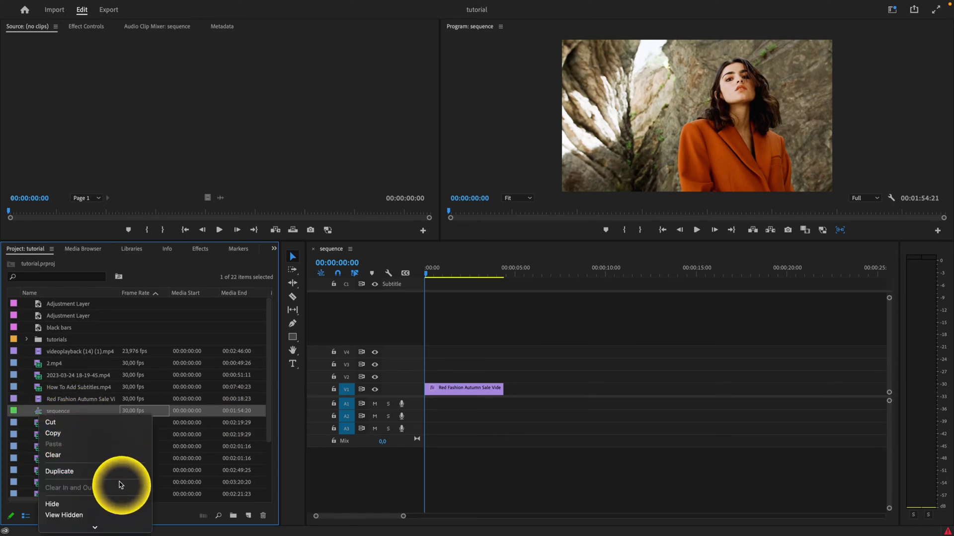
{"action": "scroll", "coordinate": [115, 481], "scroll_direction": "down", "scroll_amount": 2}
{"action": "scroll", "coordinate": [116, 480], "scroll_direction": "down", "scroll_amount": 2}
{"action": "scroll", "coordinate": [117, 477], "scroll_direction": "down", "scroll_amount": 2}
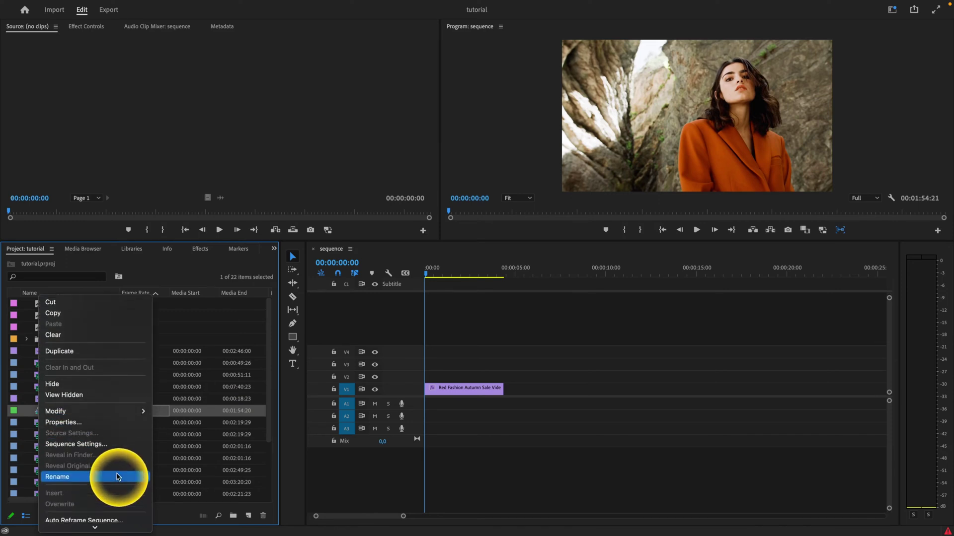
{"action": "scroll", "coordinate": [117, 477], "scroll_direction": "down", "scroll_amount": 1}
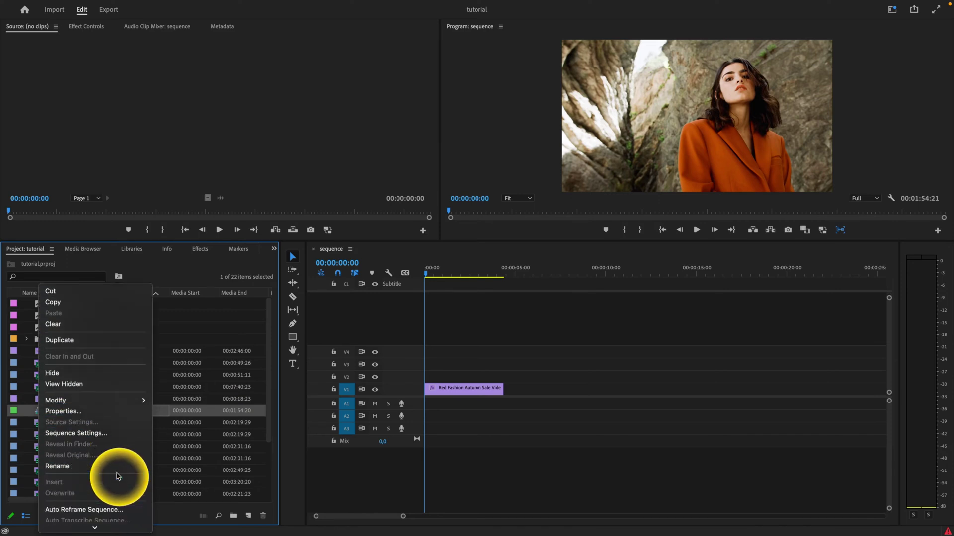
{"action": "left_click", "coordinate": [65, 344]}
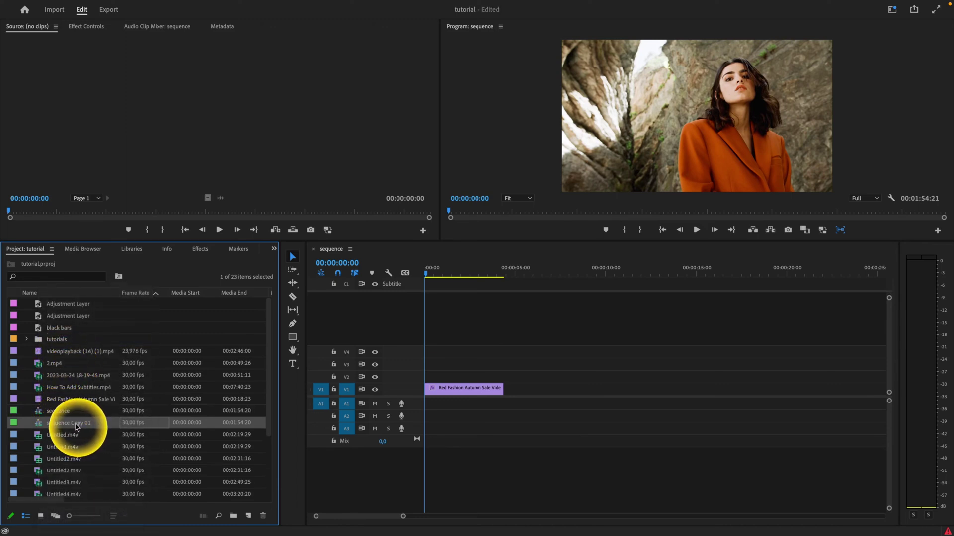
Rename Sequence Copy 01 to 'my new duplicated sequence'
{"action": "left_click", "coordinate": [60, 424]}
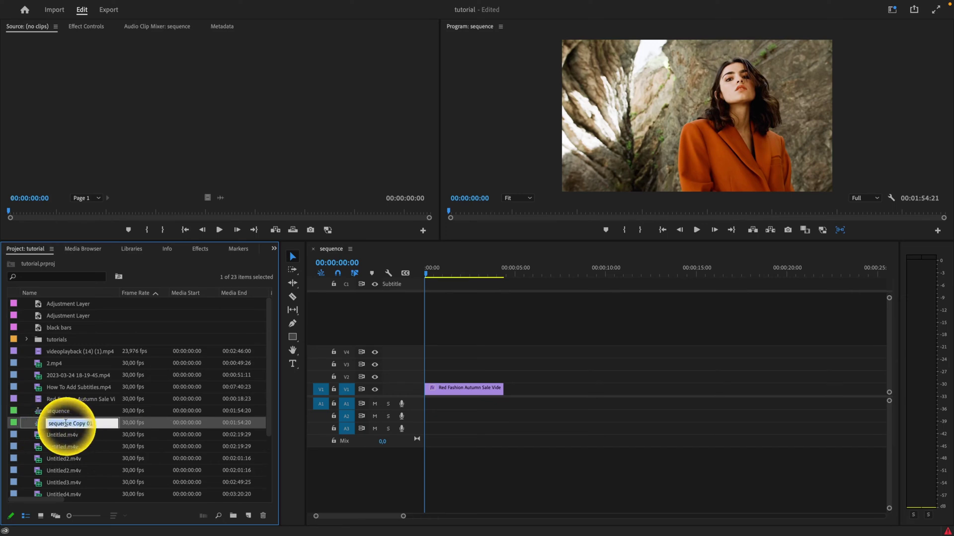
{"action": "left_click", "coordinate": [111, 422]}
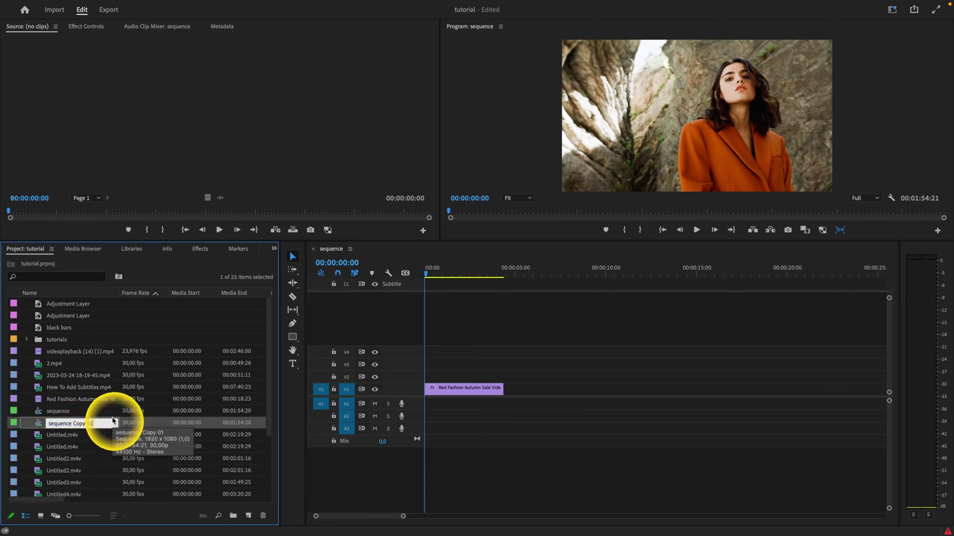
{"action": "key", "text": "BackSpace"}
{"action": "key", "text": "BackSpace"}
{"action": "key", "text": "BackSpace"}
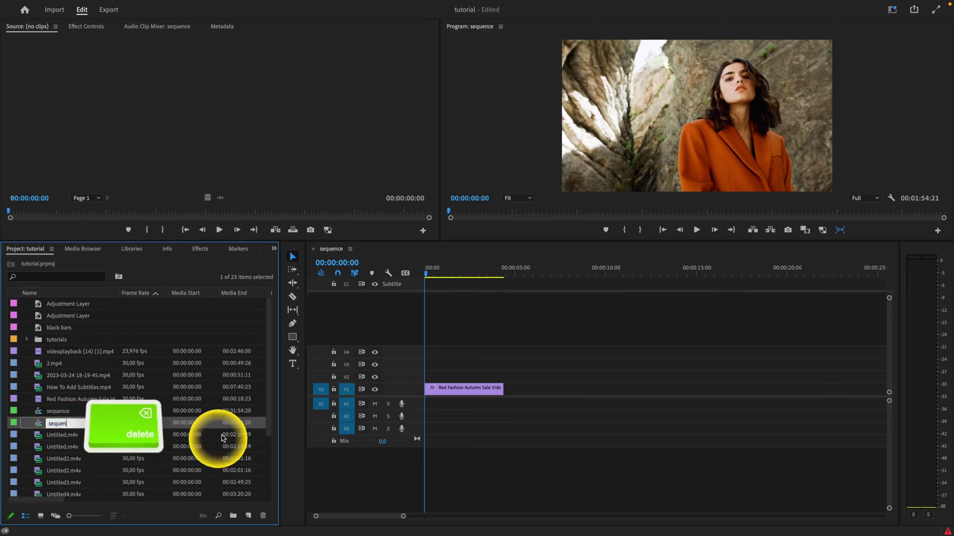
{"action": "key", "text": "BackSpace"}
{"action": "key", "text": "BackSpace"}
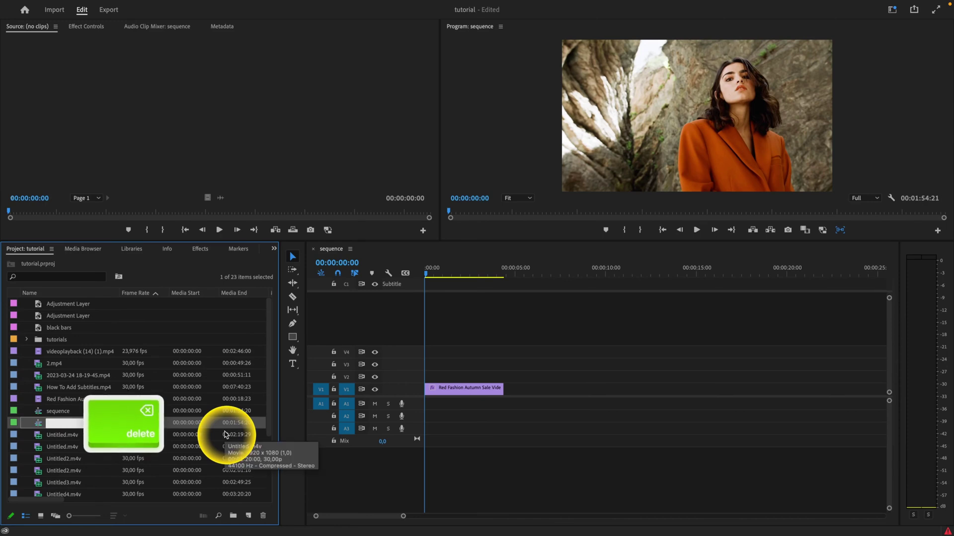
{"action": "type", "text": "my n"}
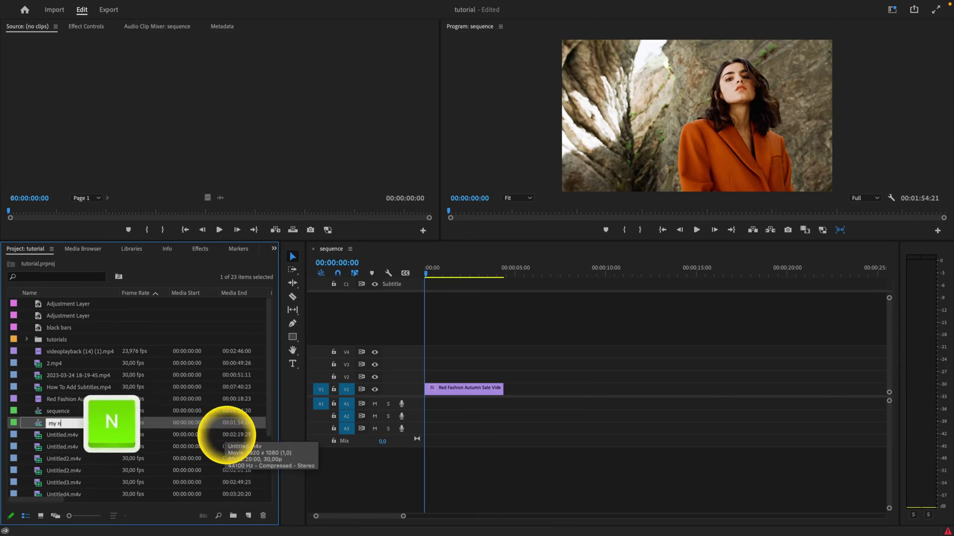
{"action": "type", "text": "ew duplic"}
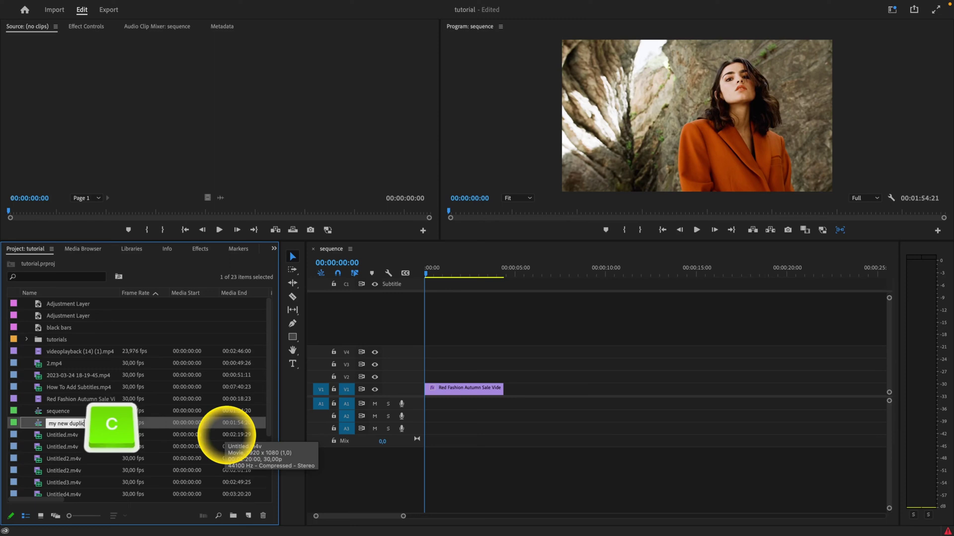
{"action": "type", "text": "s"}
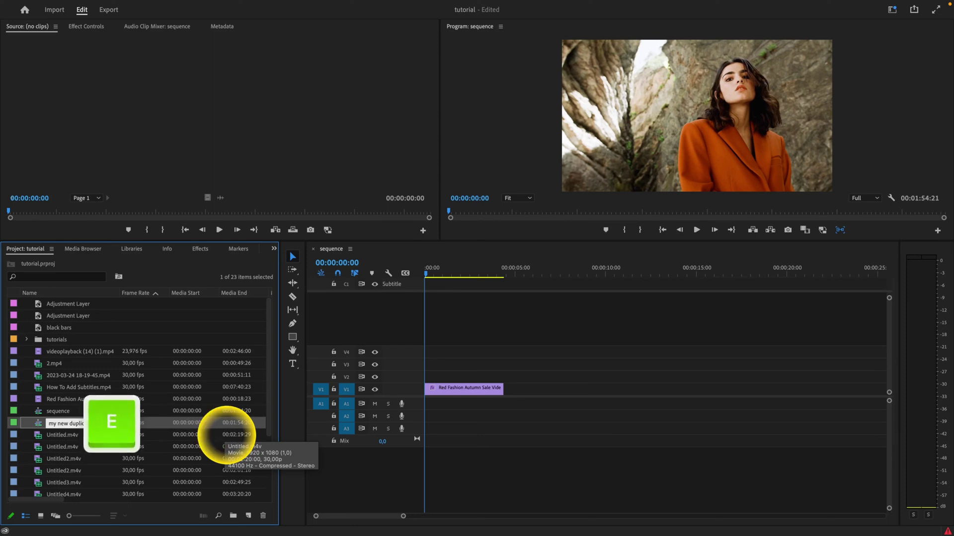
{"action": "key", "text": "Return"}
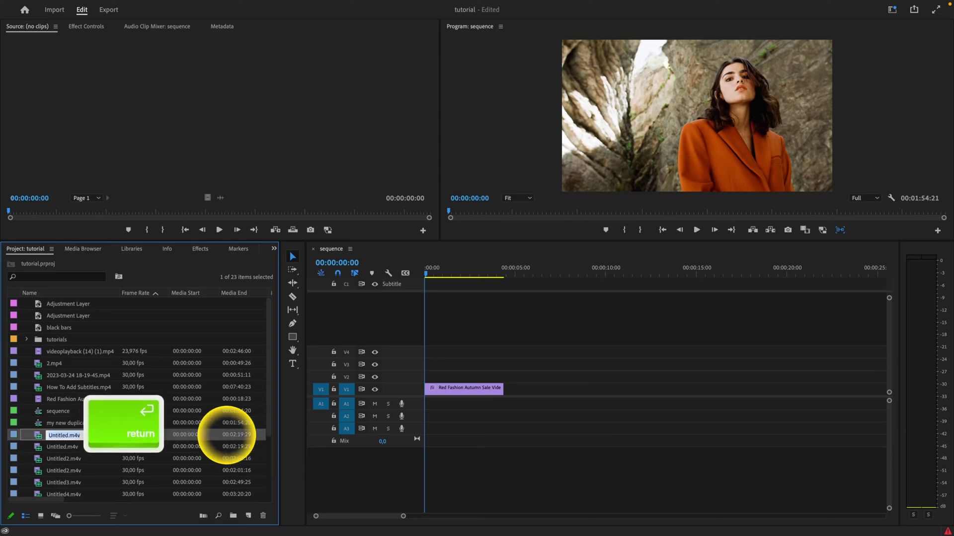
Open 'my new duplicated sequence' as a timeline tab and switch between both sequence tabs
{"action": "double_click", "coordinate": [41, 425]}
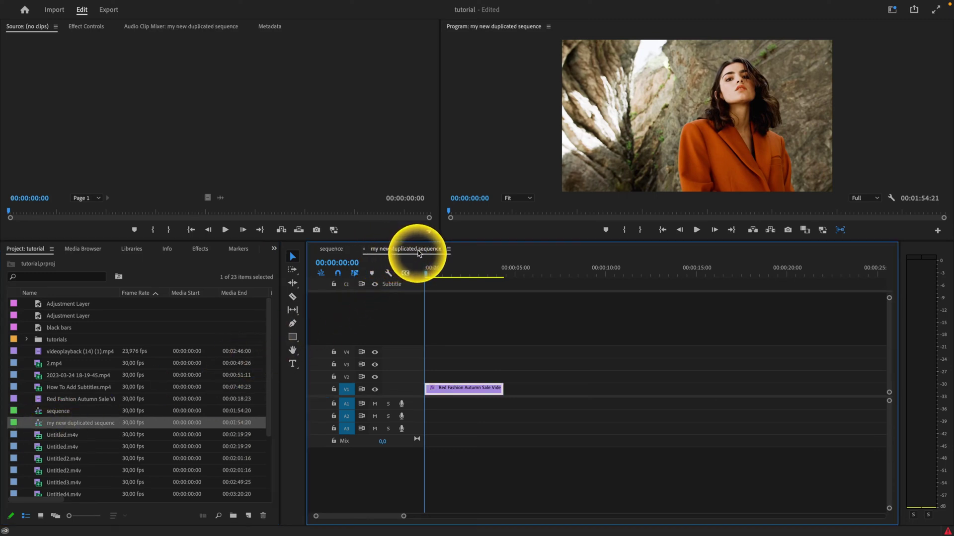
{"action": "left_click", "coordinate": [332, 255]}
{"action": "left_click", "coordinate": [392, 252]}
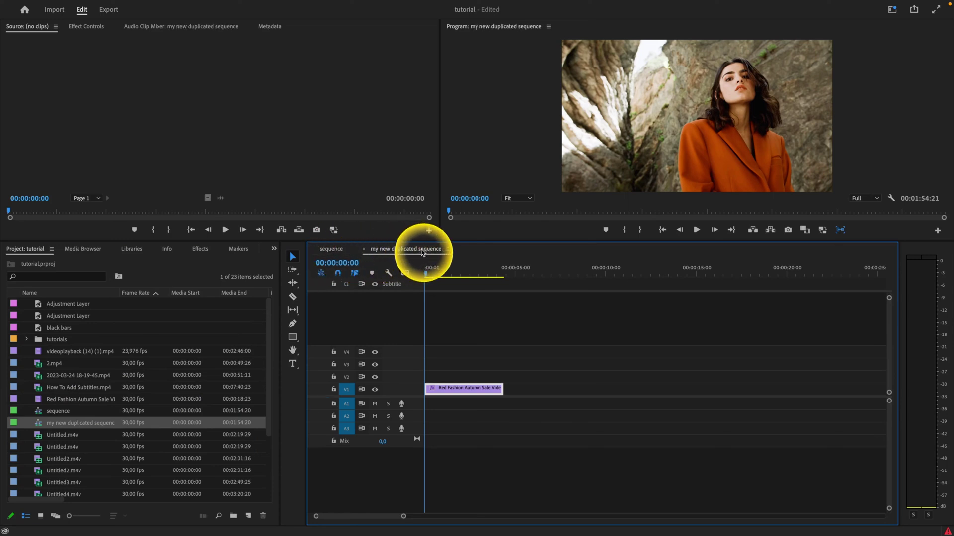